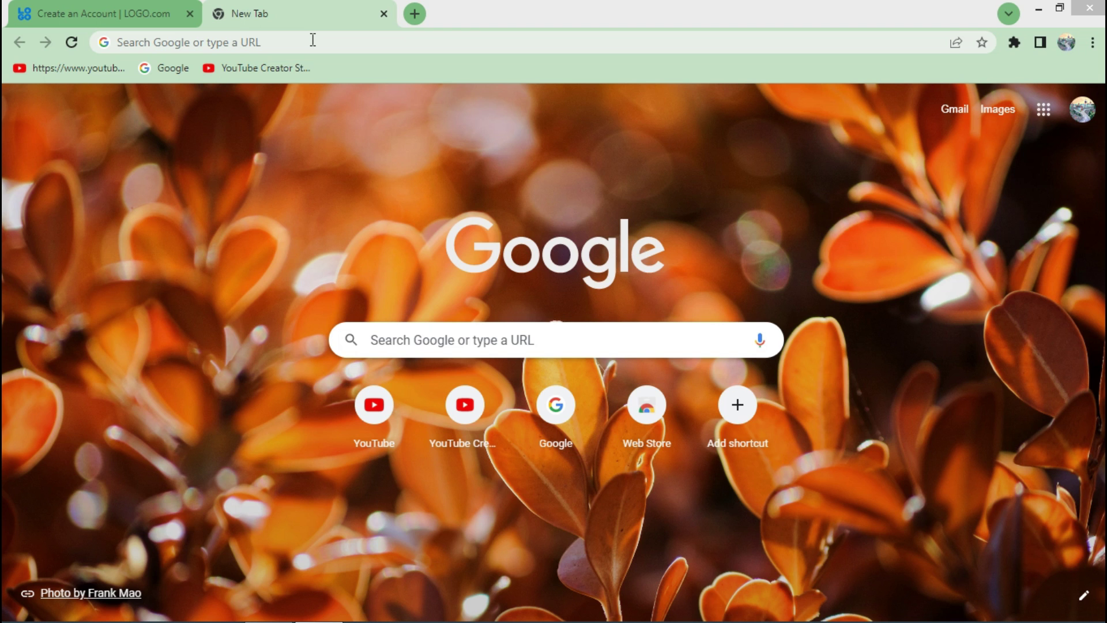
Load smailpro.com/advanced in the new tab using Paste and go
right_click(312, 40)
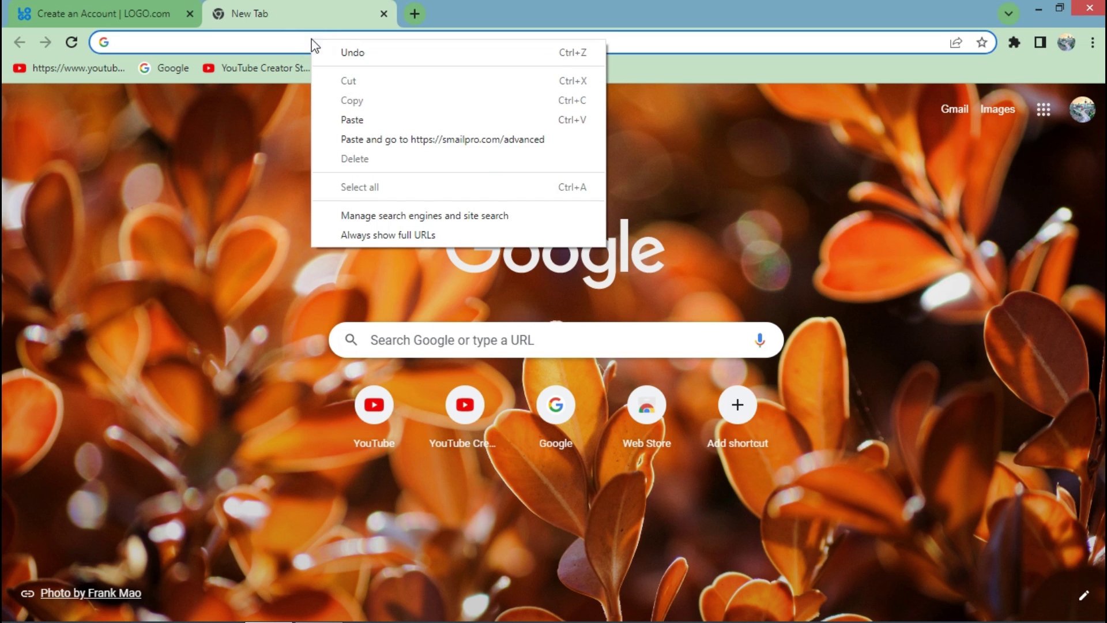
left_click(396, 141)
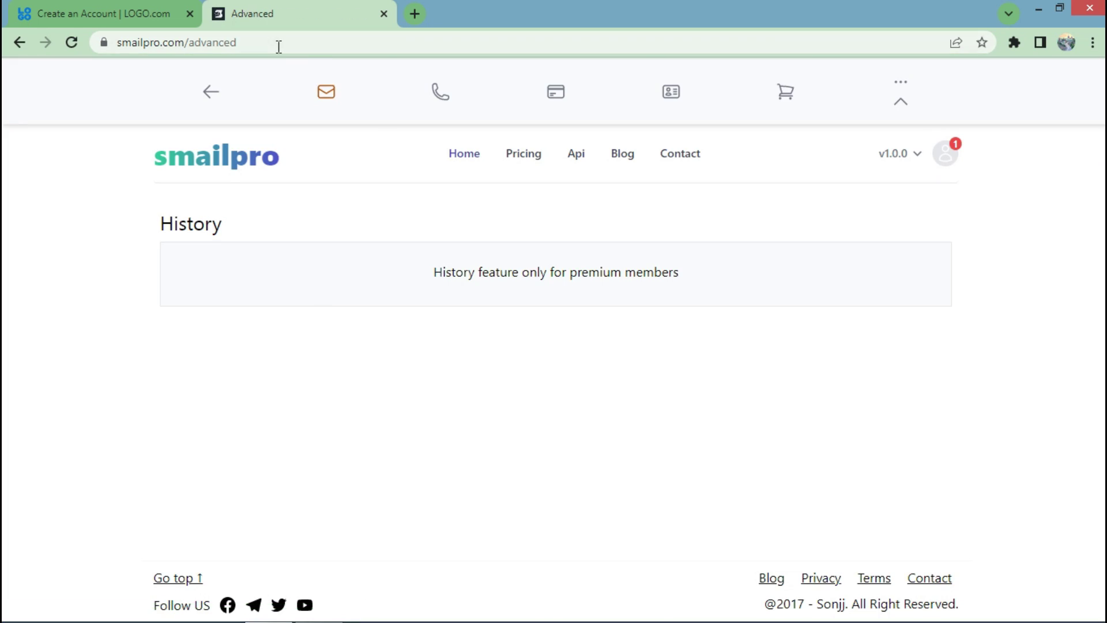
left_click_drag(279, 47, 90, 42)
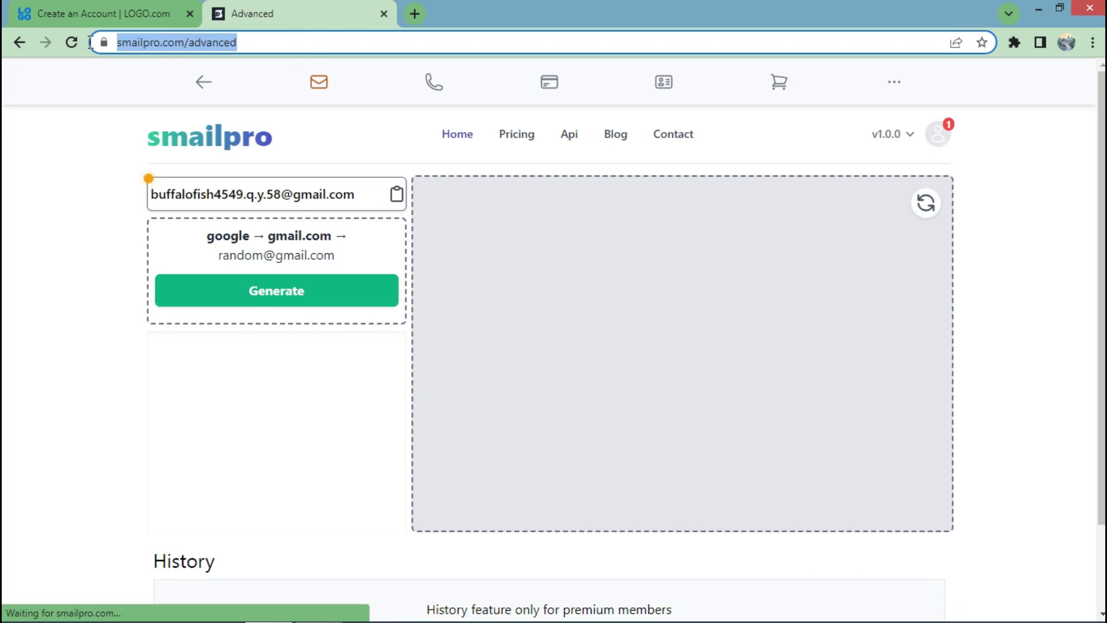
left_click(257, 41)
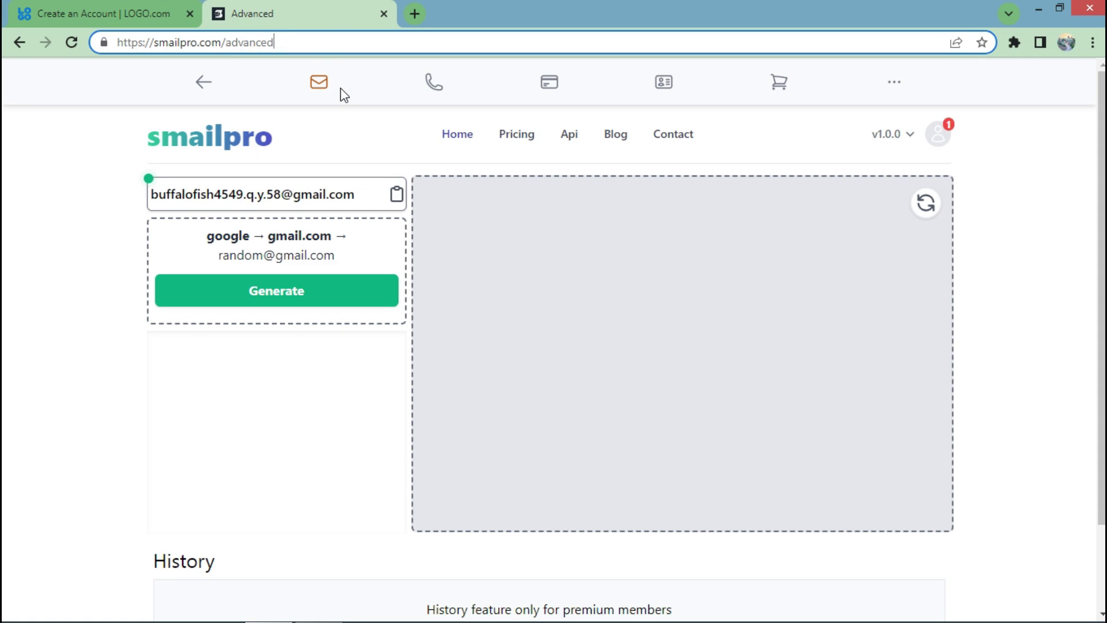
left_click(357, 137)
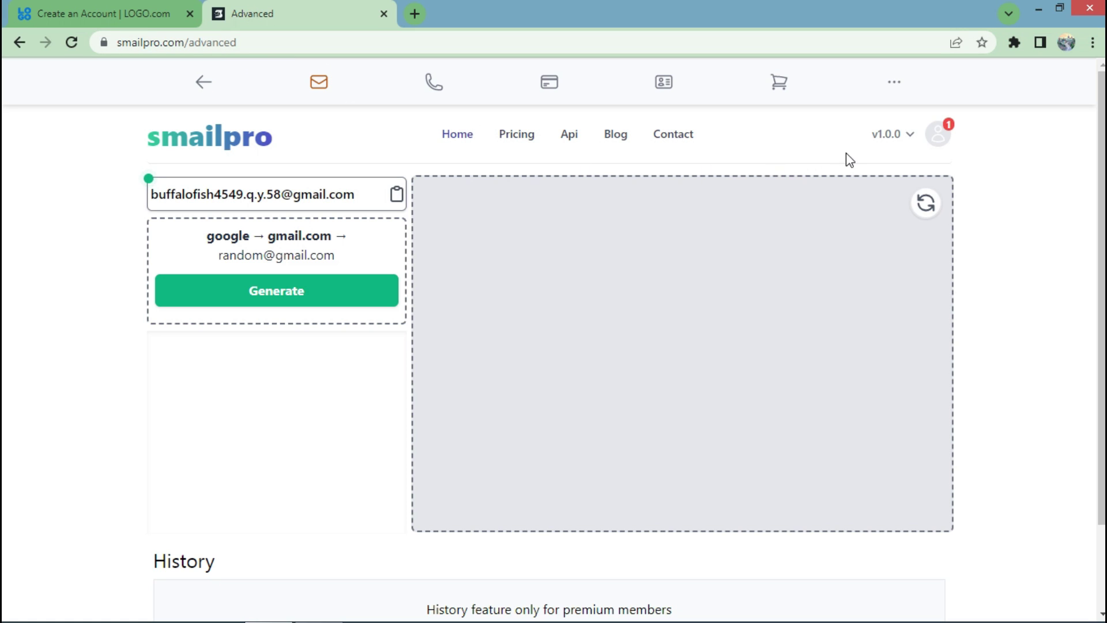
Keep the Smailpro site version on v1.0.0
left_click(907, 136)
left_click(895, 141)
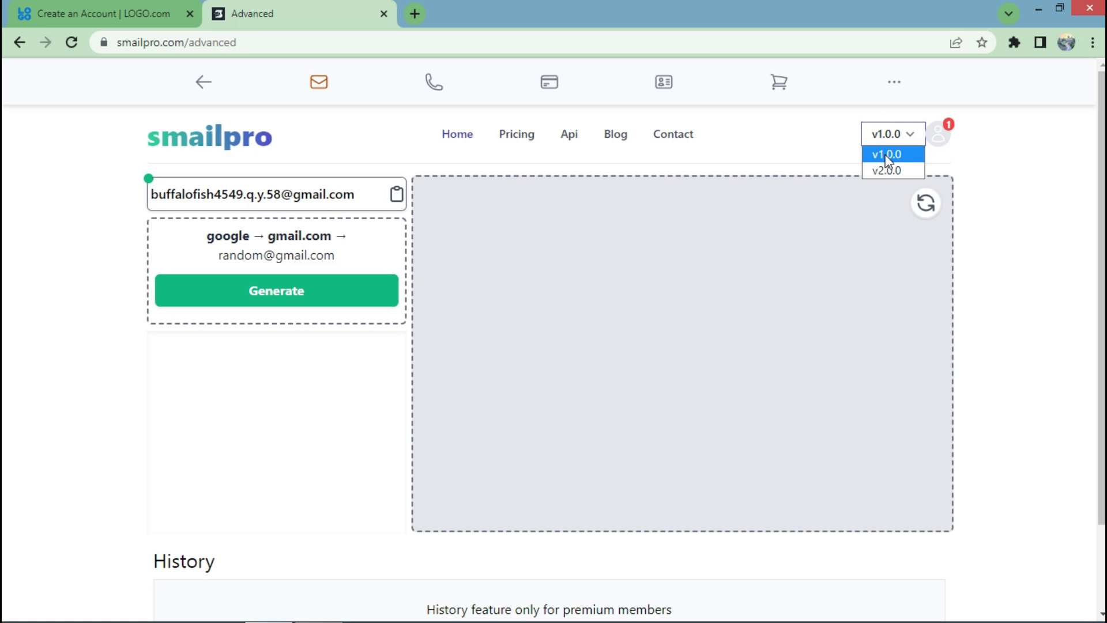
left_click(886, 156)
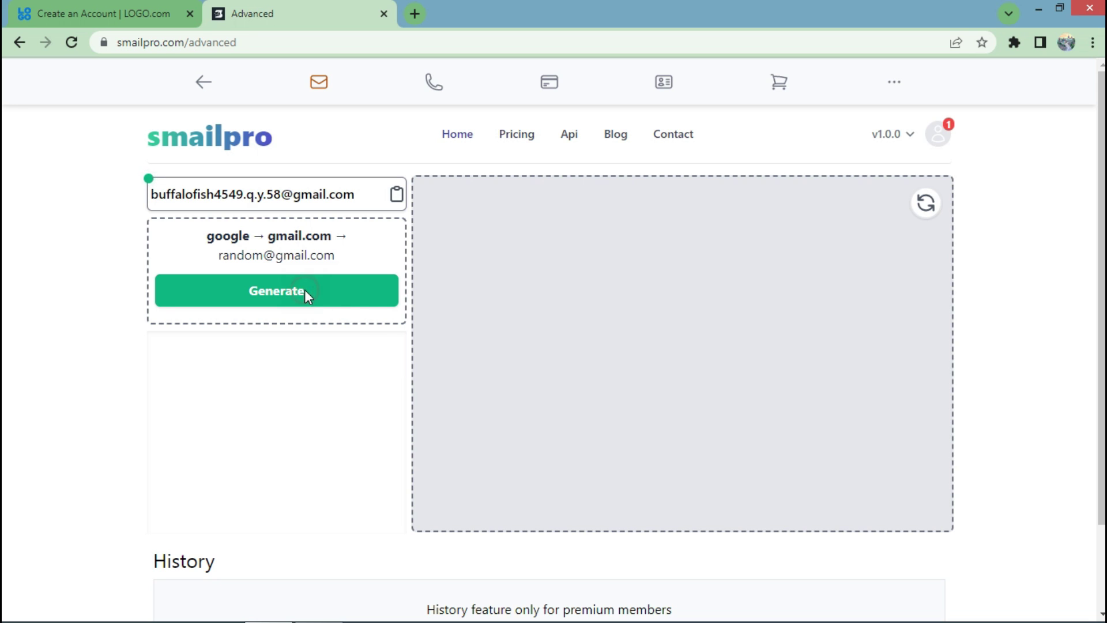
Create a new random Google alias on the gmail.com domain
left_click(304, 292)
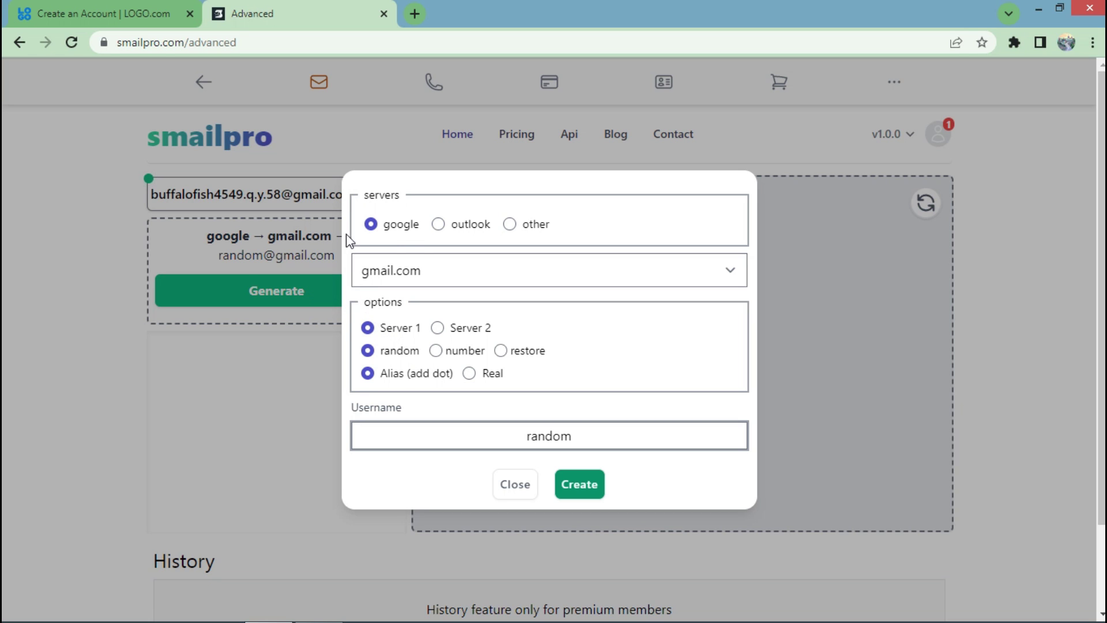
left_click(408, 280)
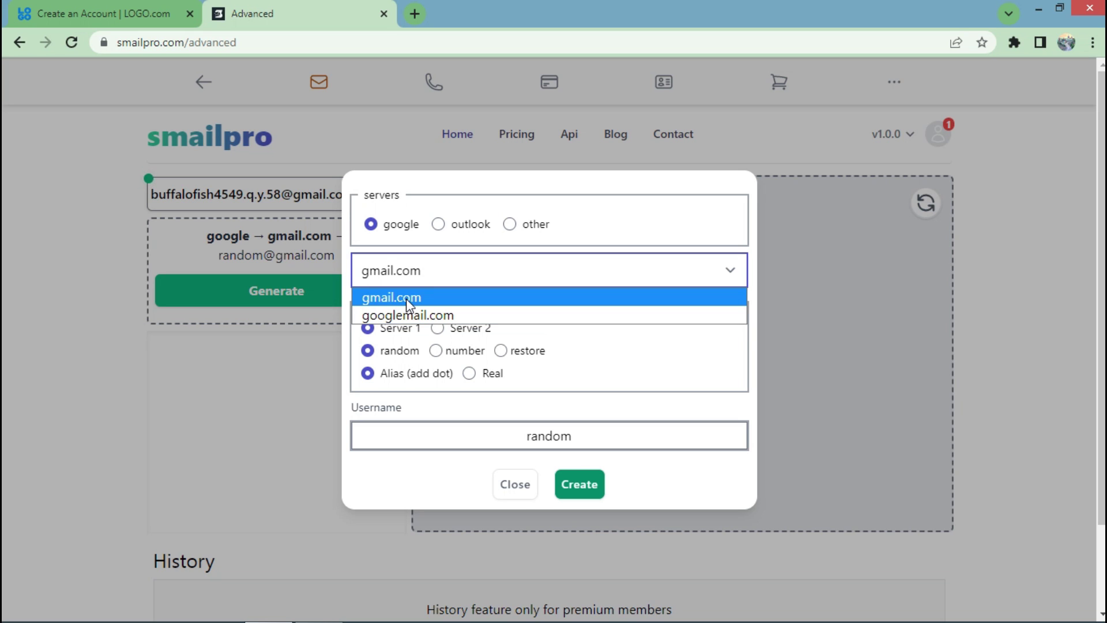
left_click(406, 299)
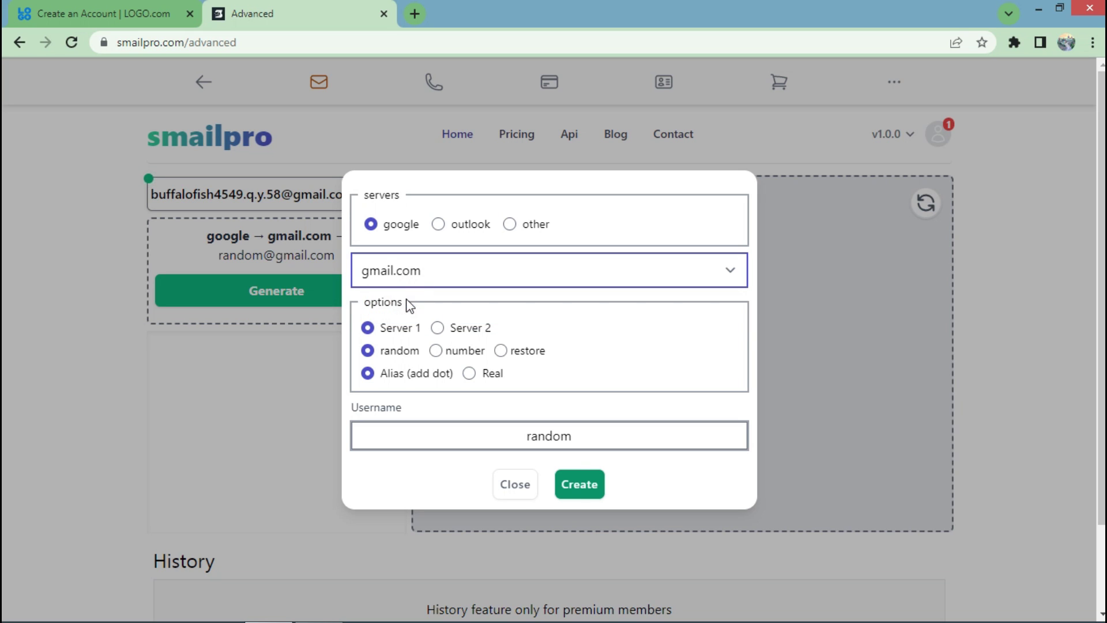
left_click(580, 485)
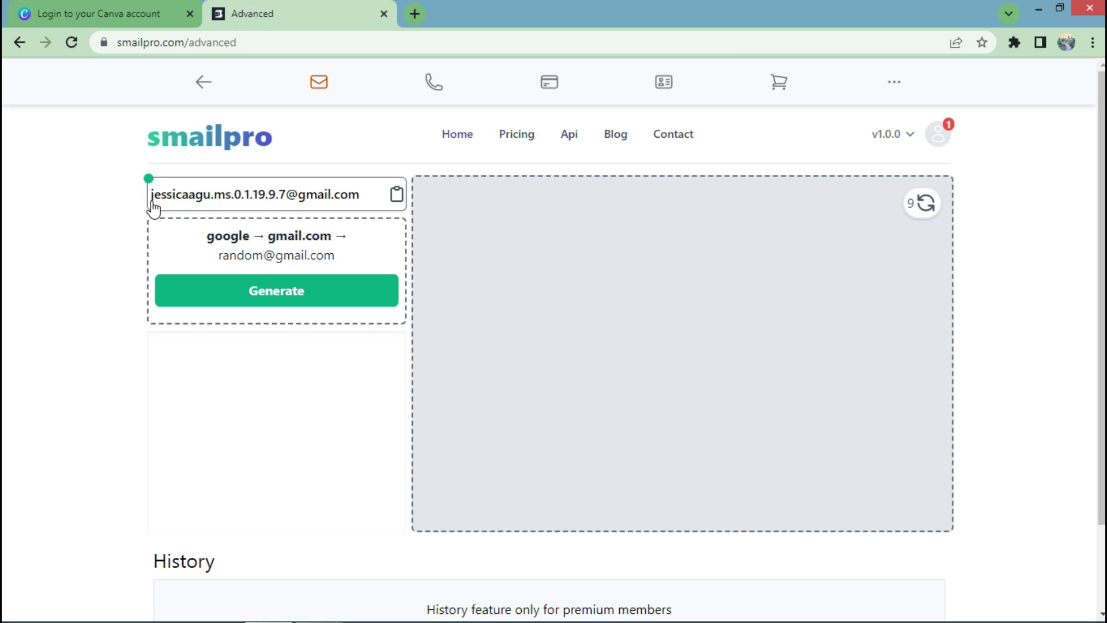
Copy the generated Gmail address to the clipboard
left_click(396, 195)
left_click(395, 194)
left_click(397, 196)
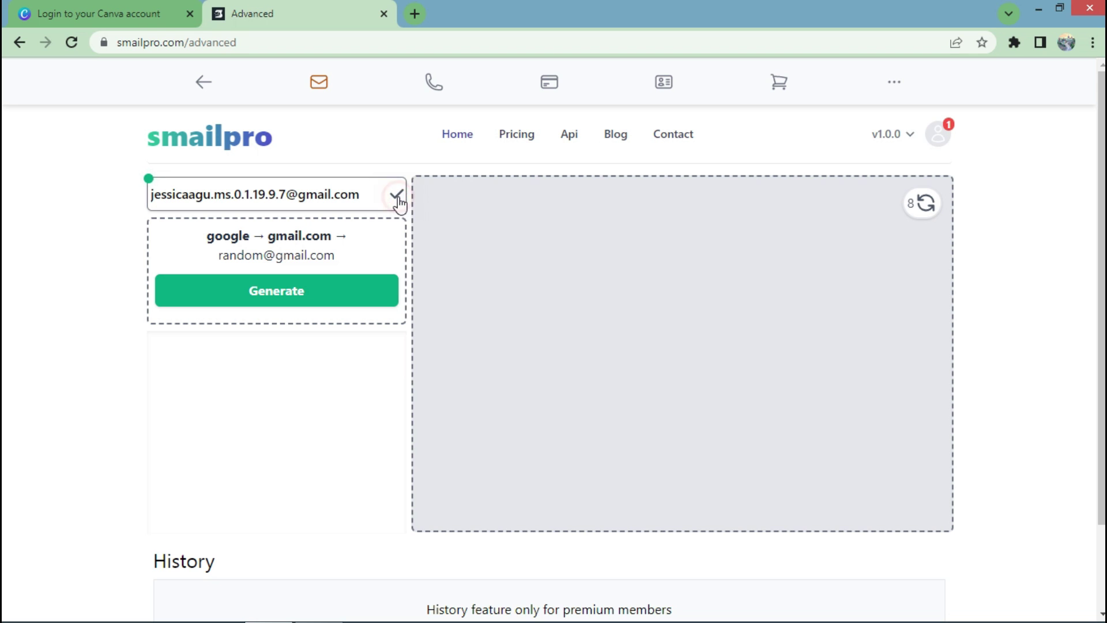
On the Canva login page, choose to continue with email
left_click(117, 11)
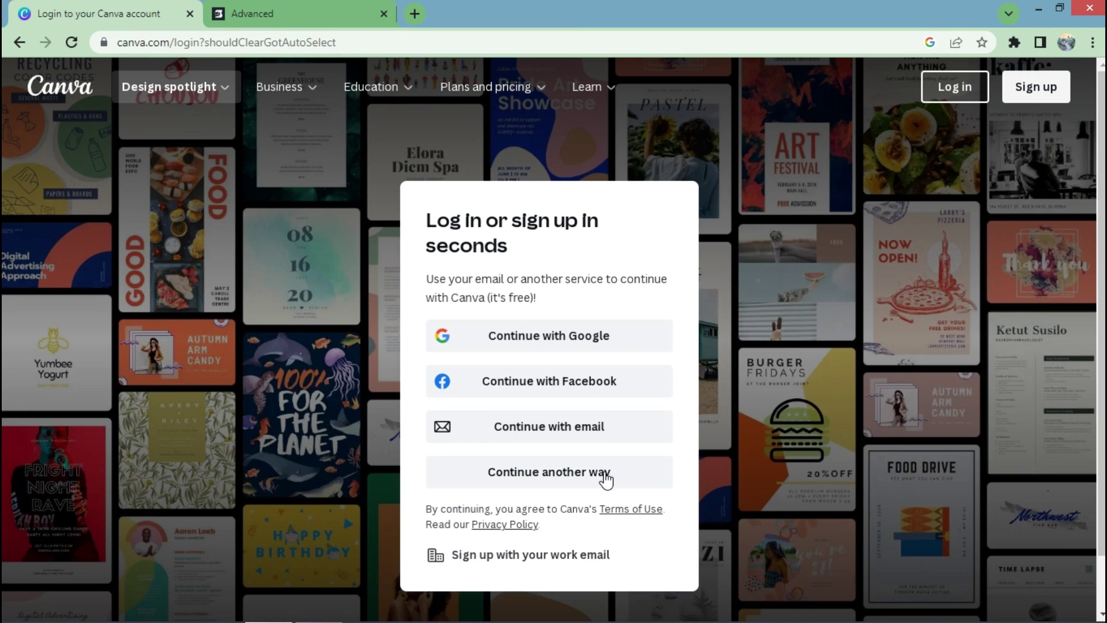
left_click(559, 472)
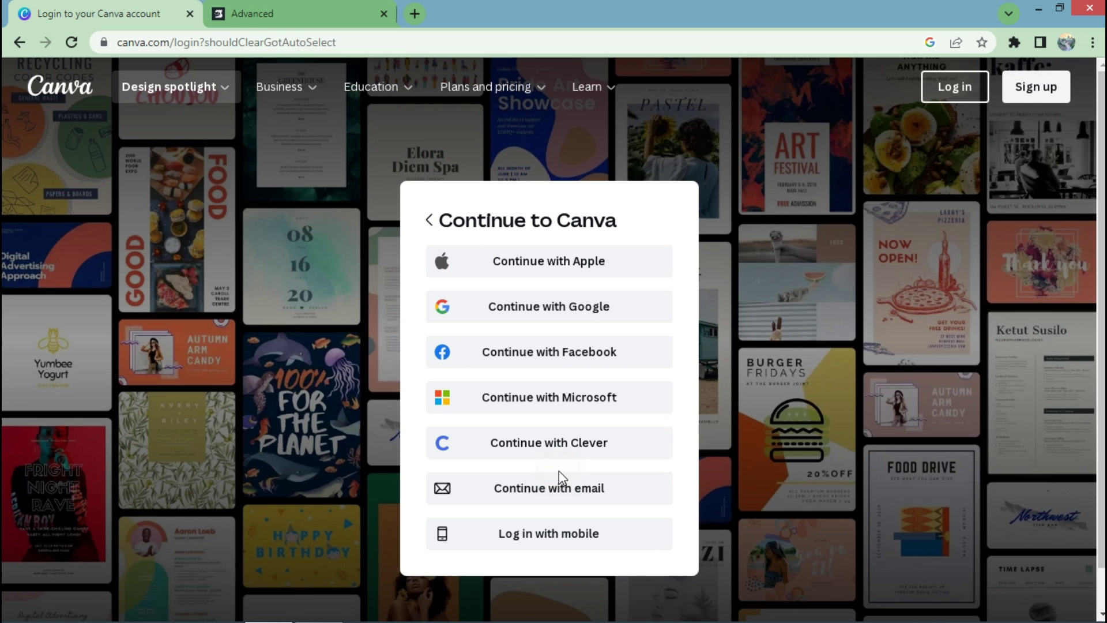
left_click(548, 489)
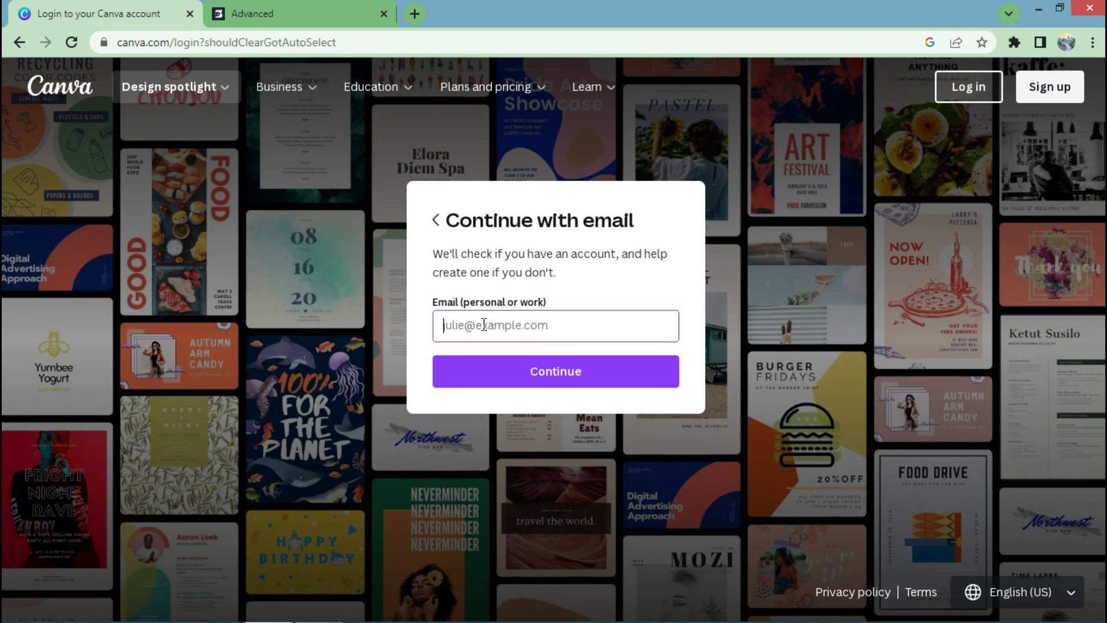
left_click(317, 11)
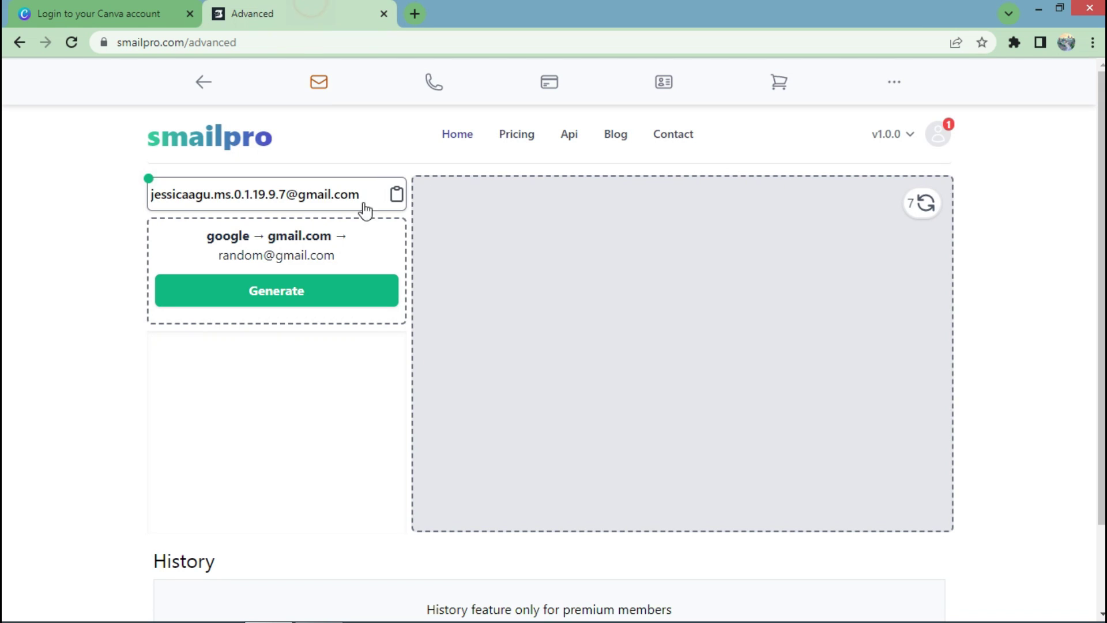
left_click(396, 195)
left_click(90, 10)
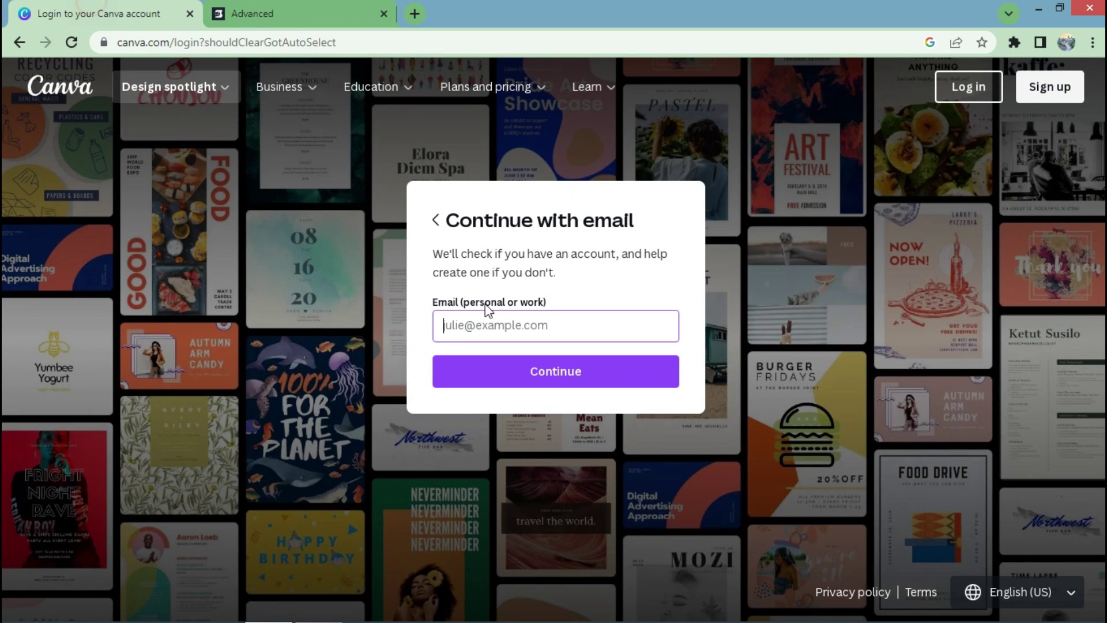
right_click(487, 332)
left_click(542, 428)
key("Return")
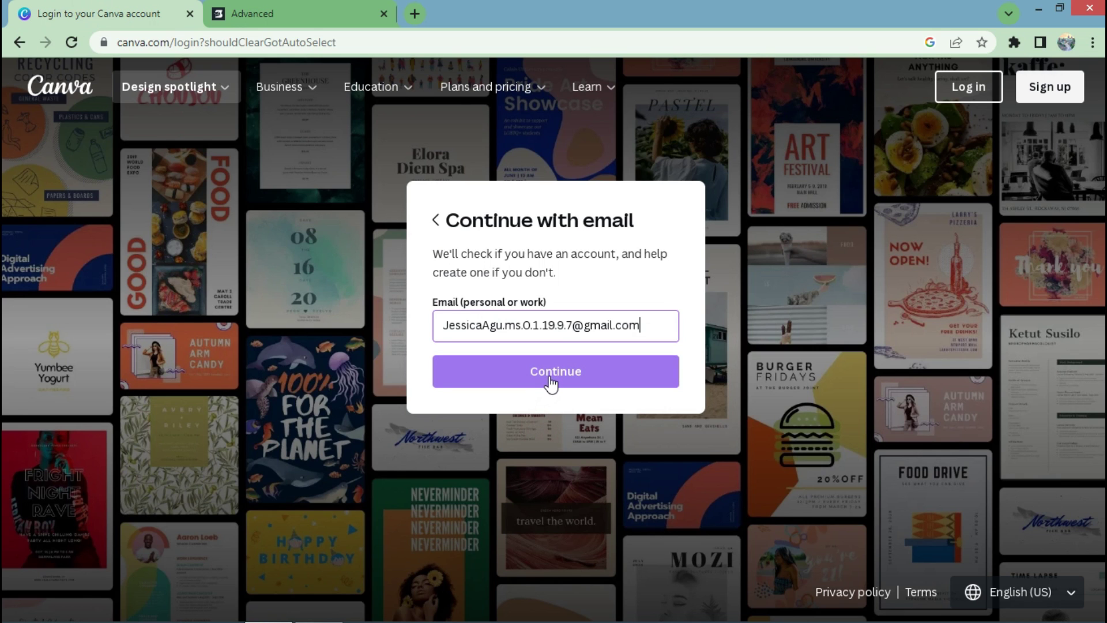
left_click(551, 383)
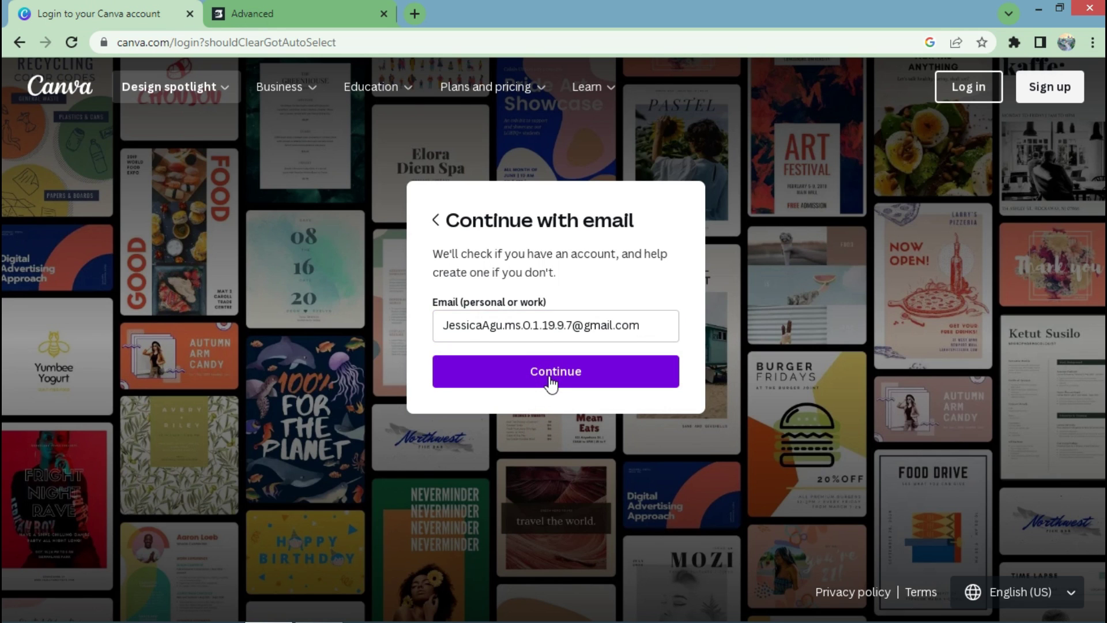
Enter a name and password and submit the Canva account creation form
left_click(550, 383)
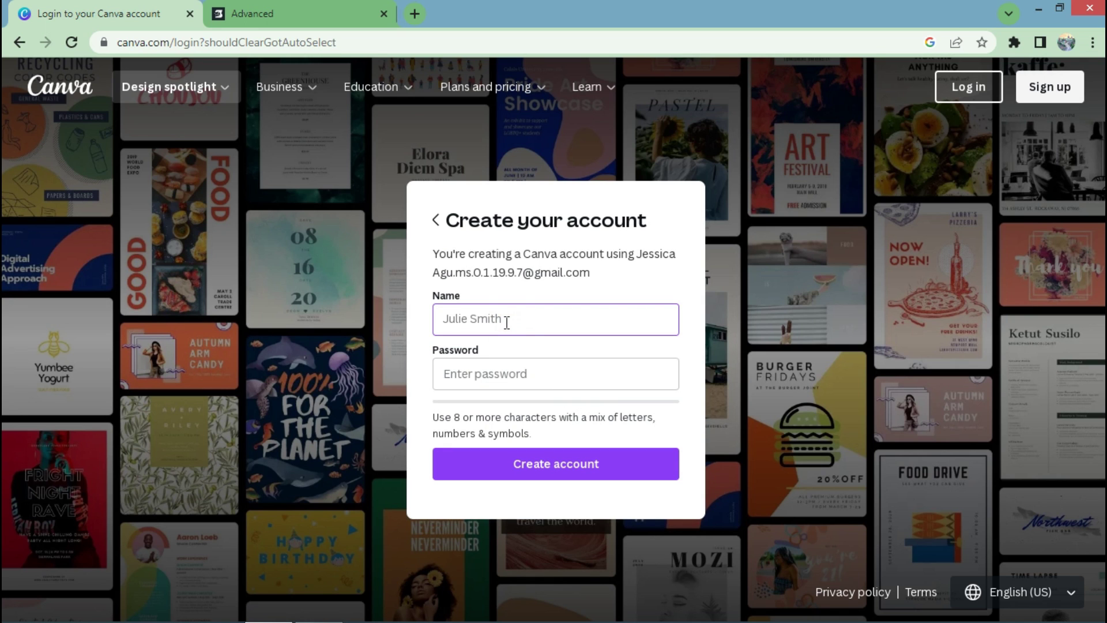
type("tech r")
type("yo")
left_click(493, 383)
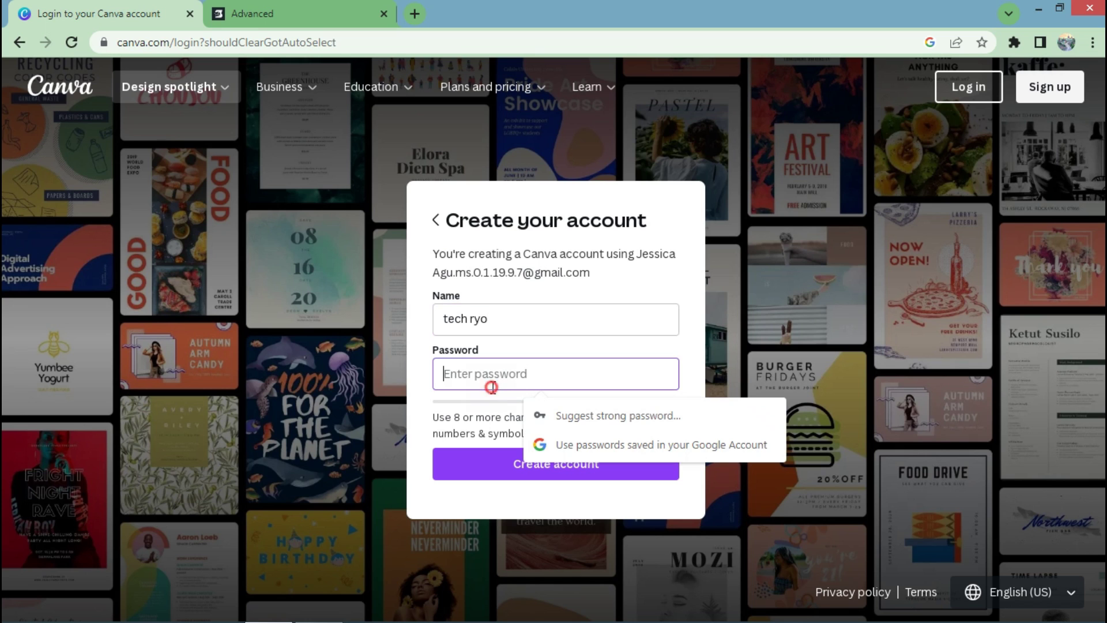
type("••")
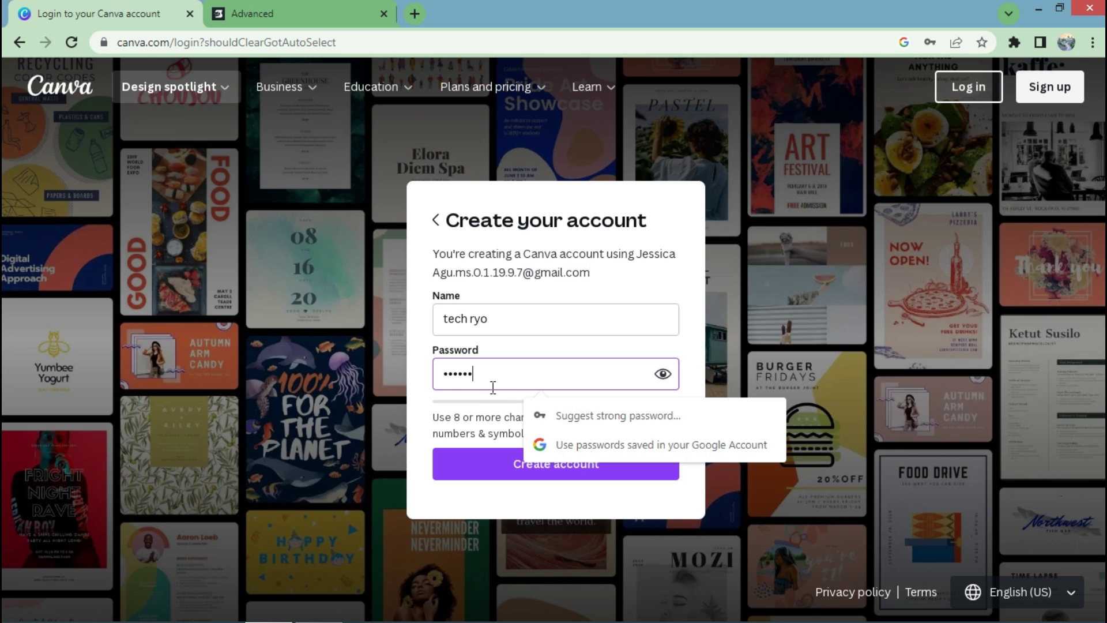
type("••••")
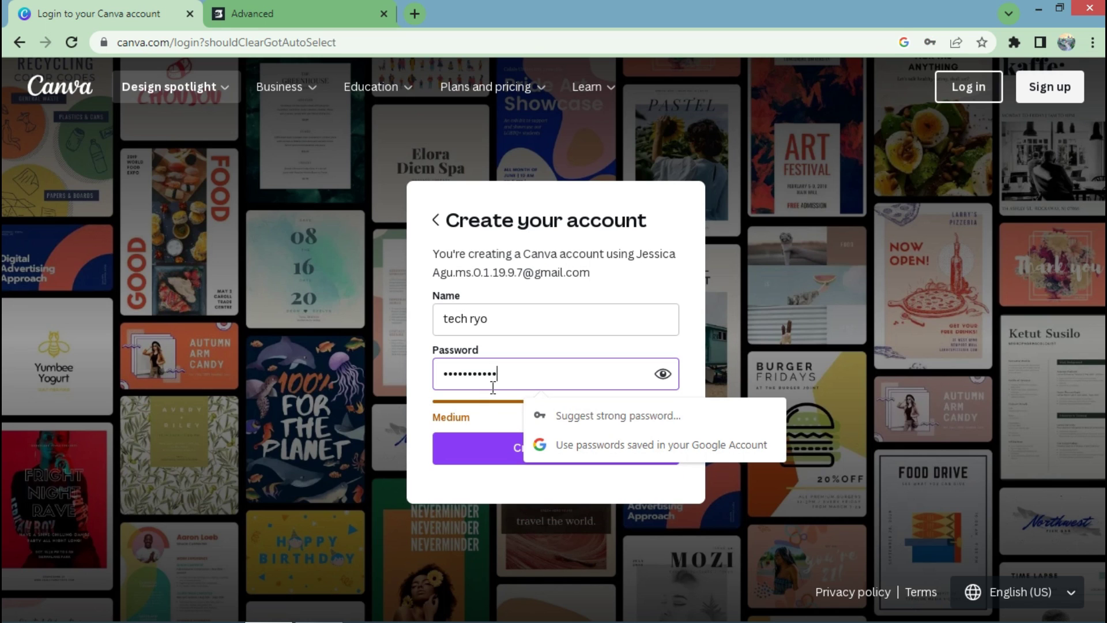
type("•")
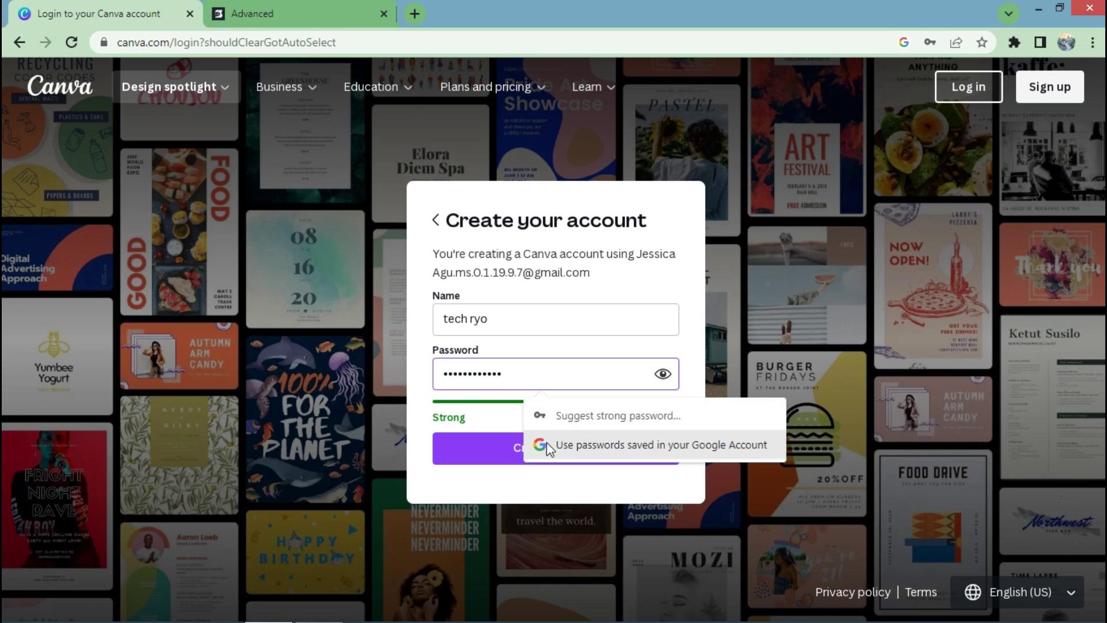
left_click(498, 448)
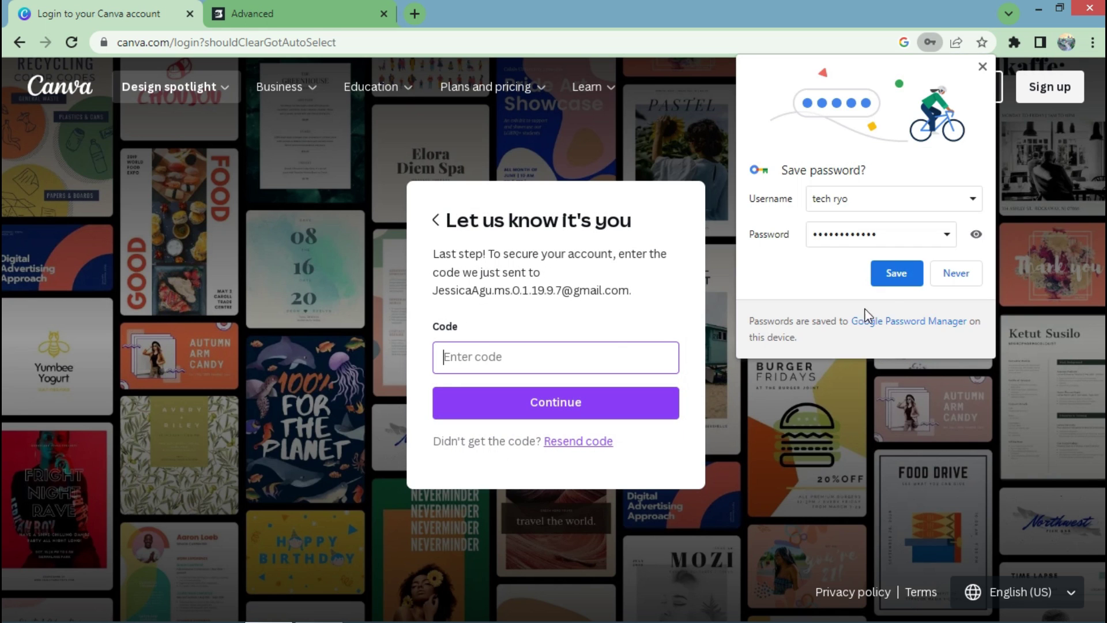
left_click(894, 272)
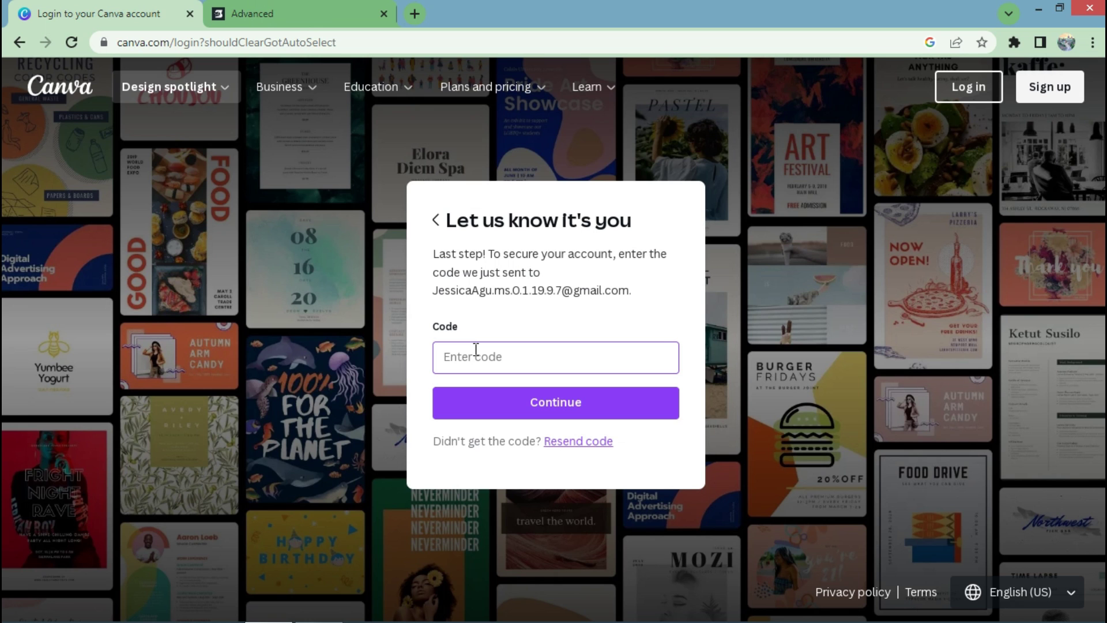
left_click(306, 10)
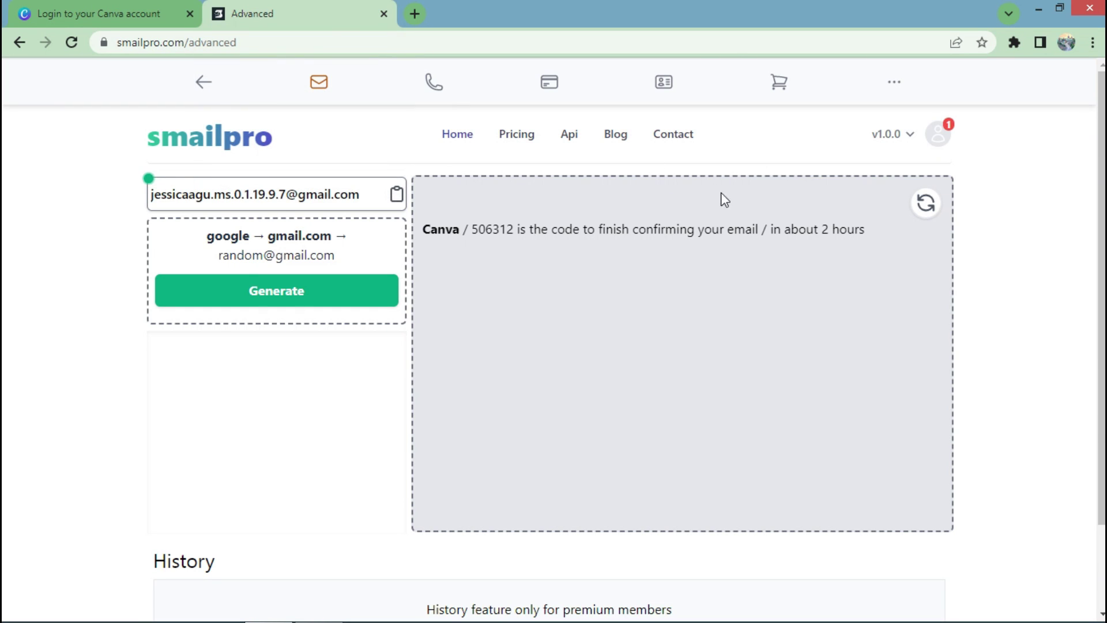
left_click(922, 204)
left_click(607, 238)
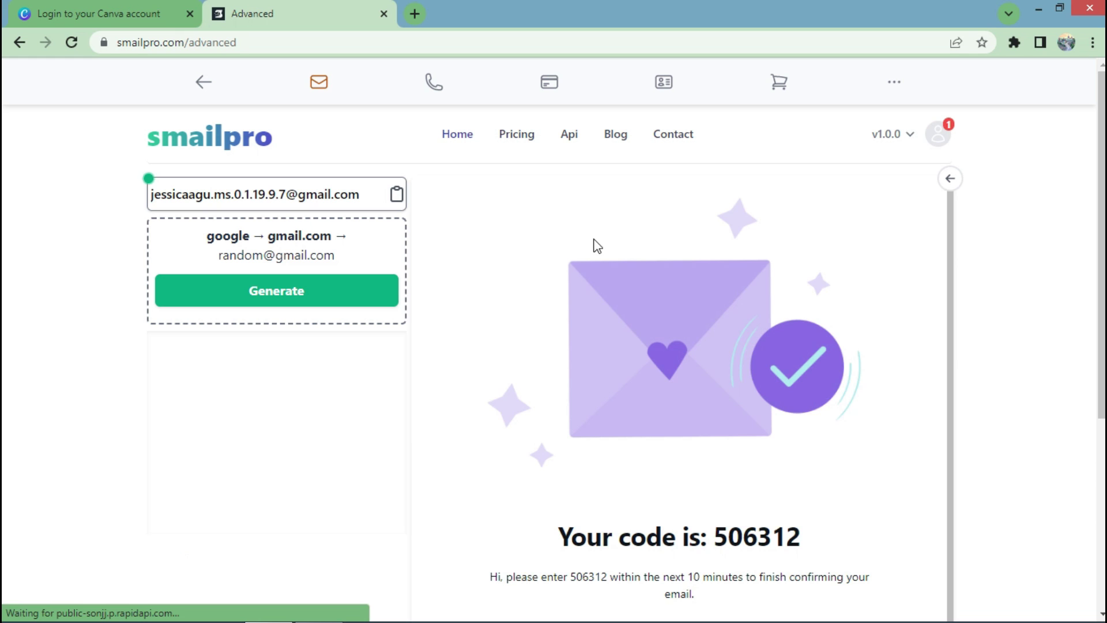
scroll(597, 251, "down", 1)
double_click(749, 482)
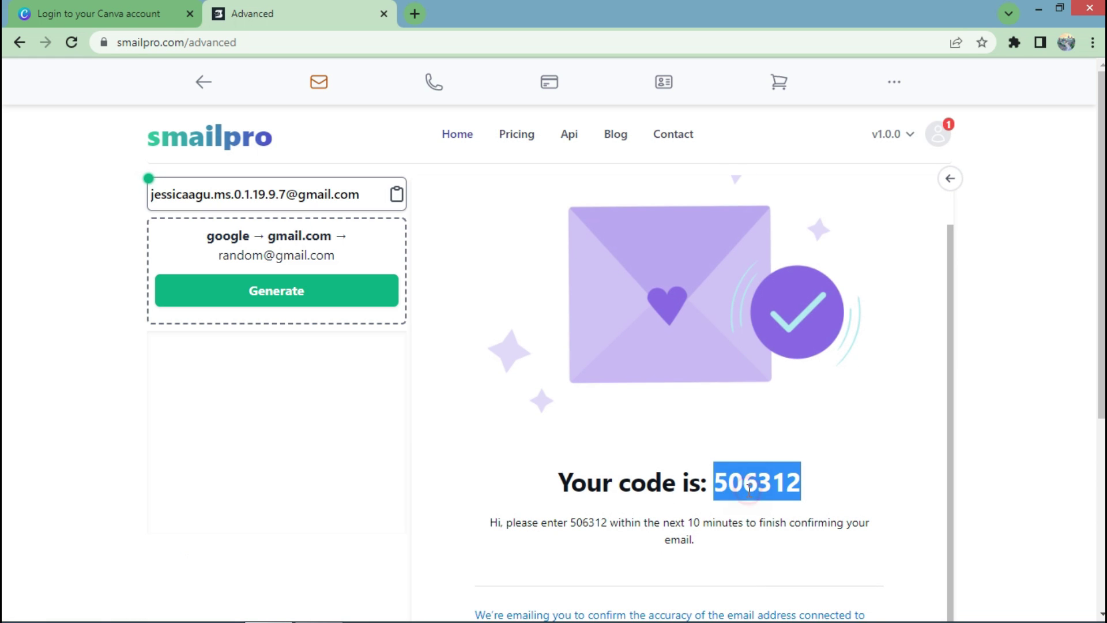
Attempt to paste the verification code into Canva's Code field
left_click(103, 12)
right_click(490, 350)
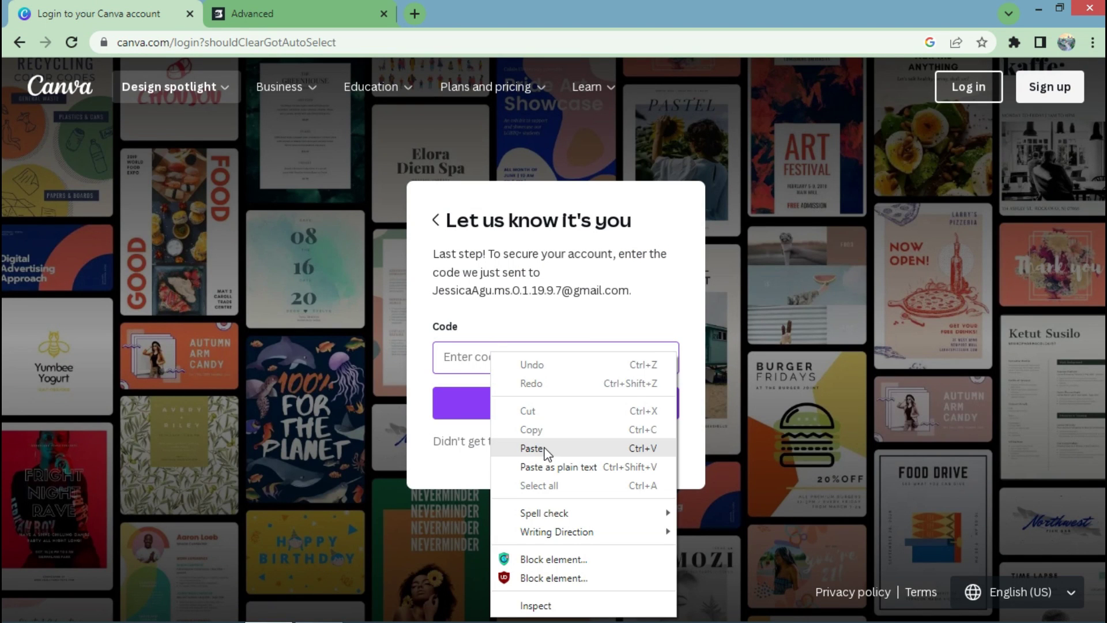
left_click(545, 452)
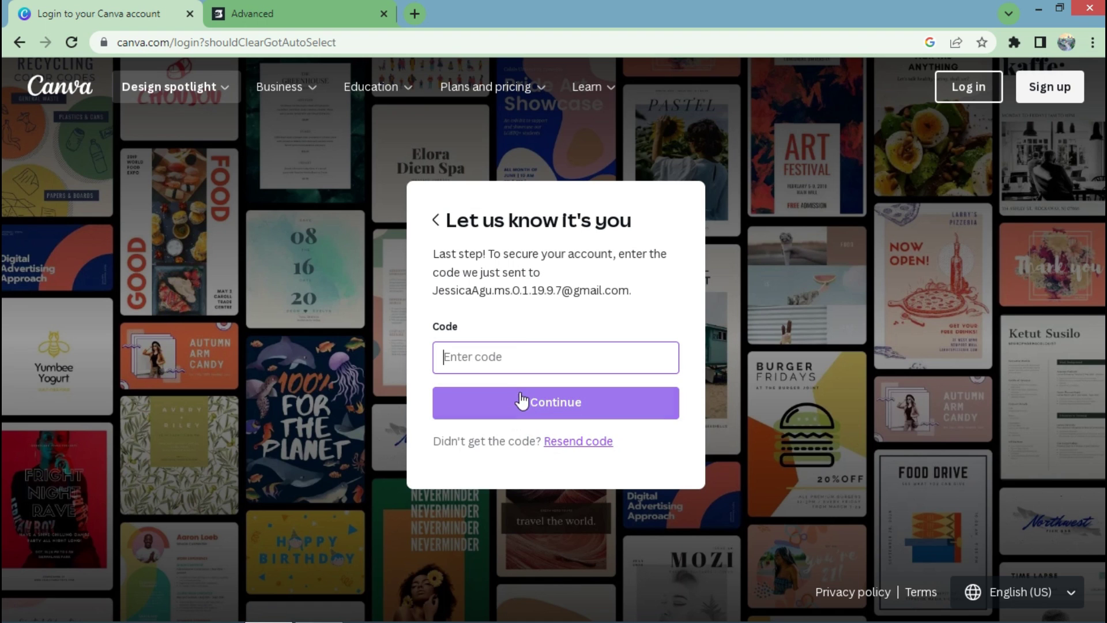
right_click(507, 364)
left_click(541, 195)
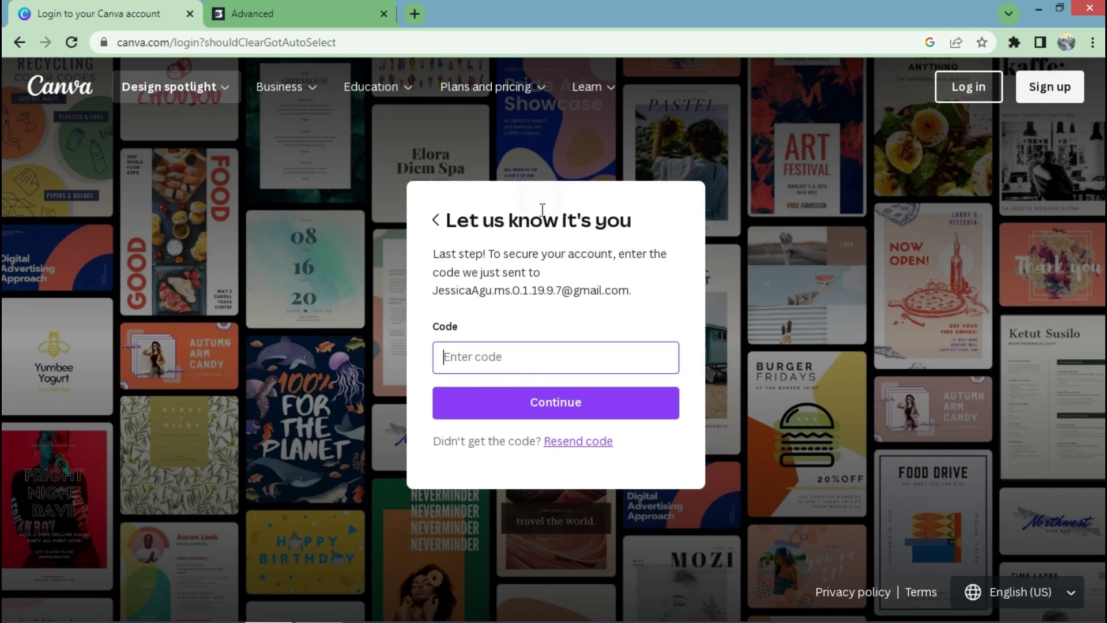
left_click(324, 7)
right_click(748, 472)
left_click(782, 323)
left_click(173, 13)
right_click(502, 354)
left_click(562, 461)
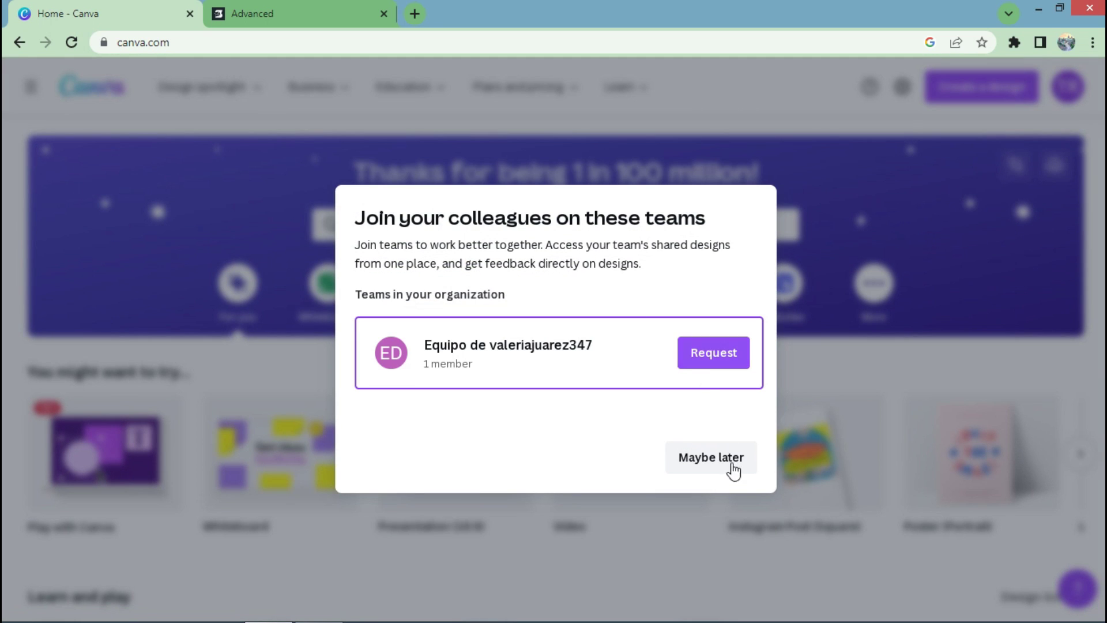
Decline the team invite, usage question and Canva Pro offer with Maybe later
left_click(724, 469)
left_click(351, 297)
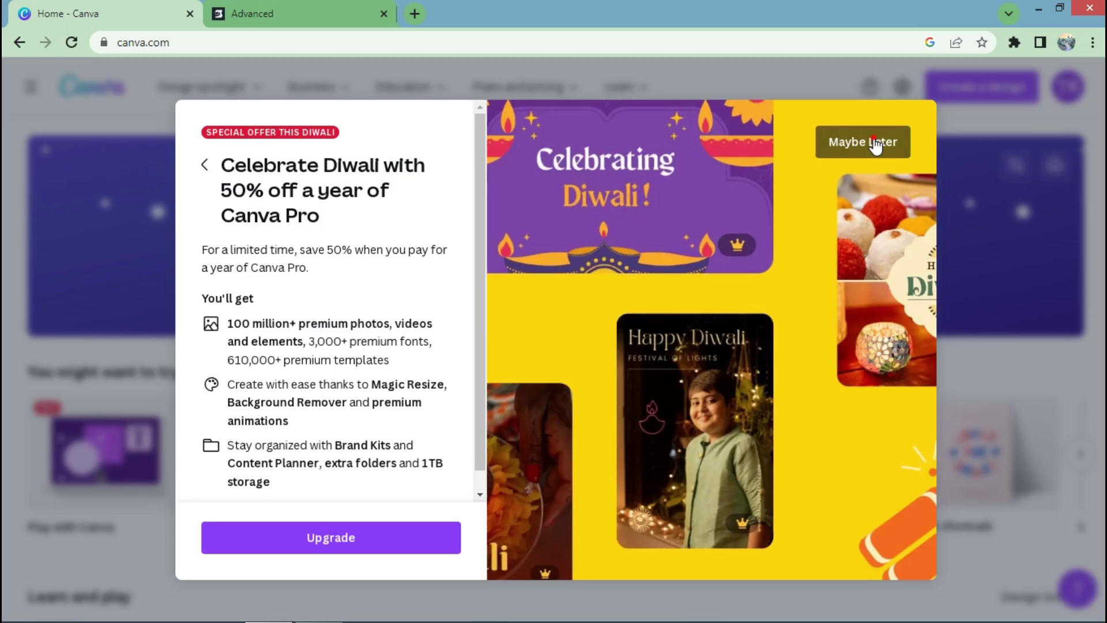
left_click(874, 143)
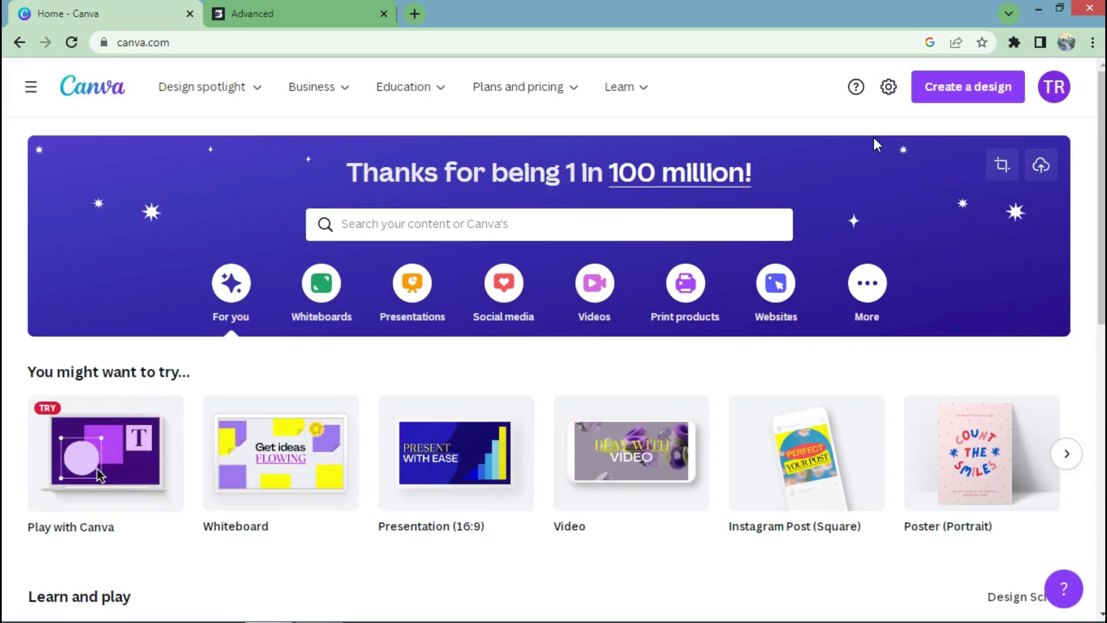
scroll(428, 414, "down", 1)
scroll(428, 414, "down", 2)
scroll(585, 389, "up", 3)
Check the signed-in account in the avatar menu, then close the Home - Canva tab
left_click(1052, 90)
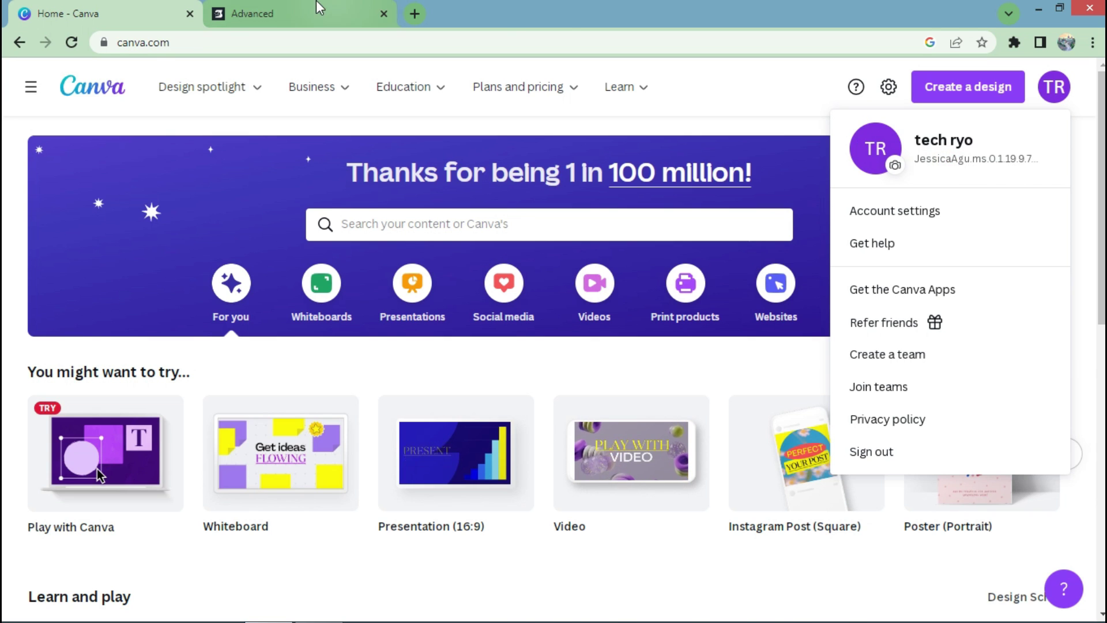
left_click(260, 13)
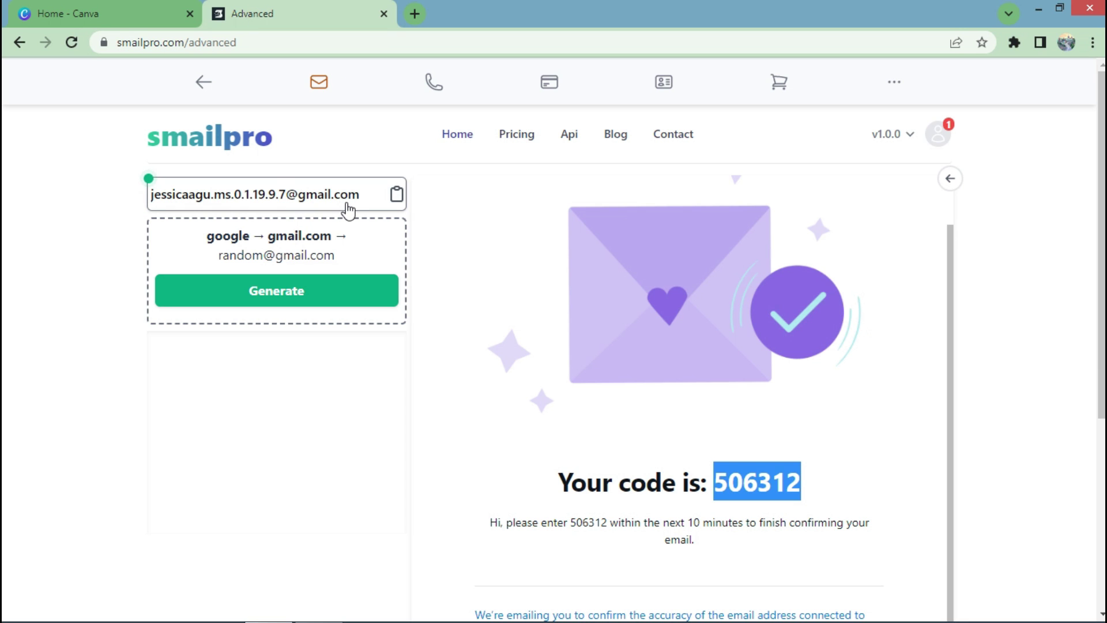
left_click(125, 11)
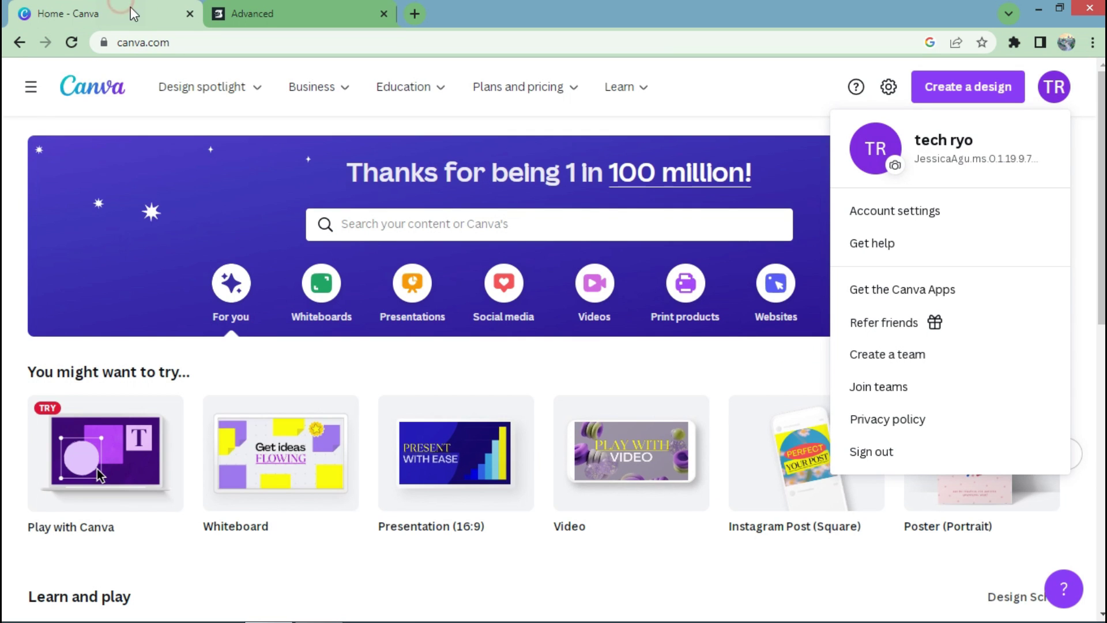
left_click(187, 14)
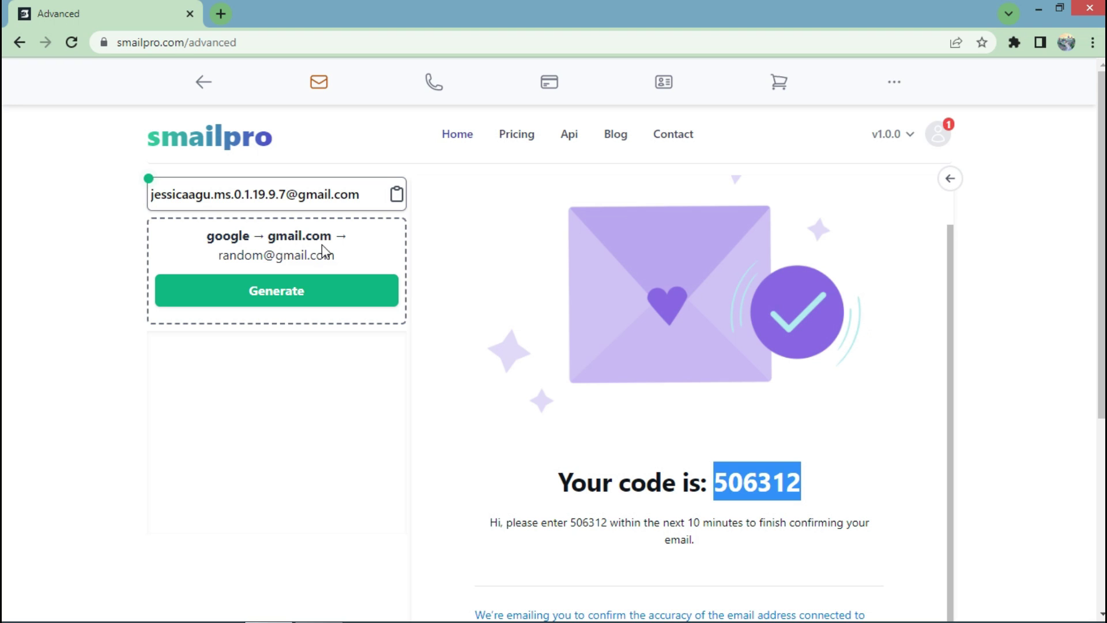
Create three more random Gmail aliases in a row, then open and close the guest profile menu
left_click(301, 298)
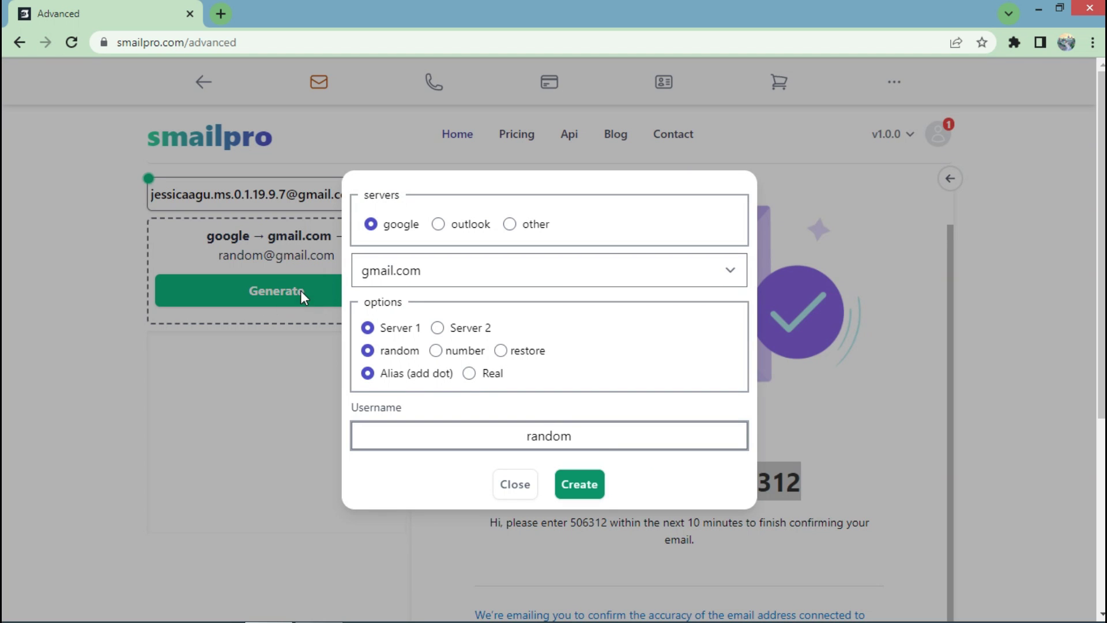
left_click(587, 481)
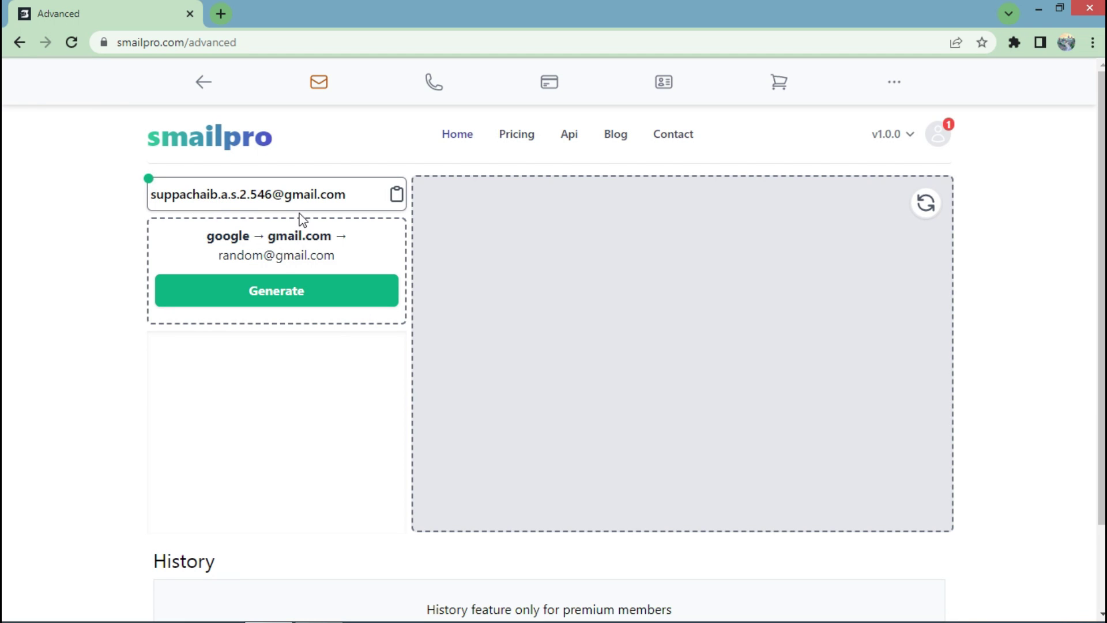
left_click(286, 290)
left_click(578, 484)
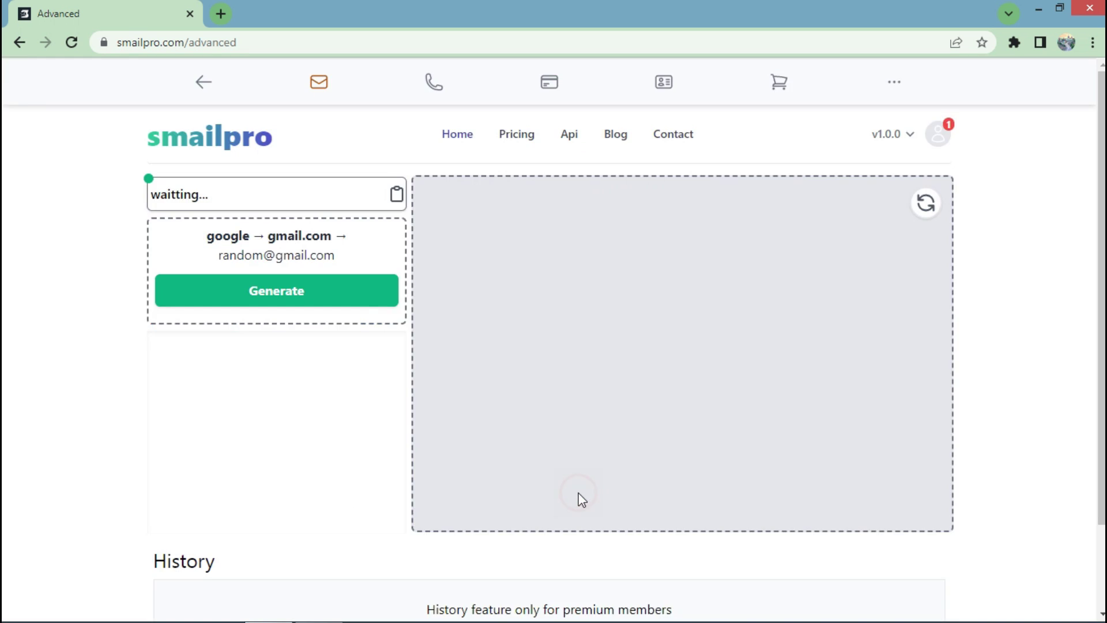
left_click(264, 294)
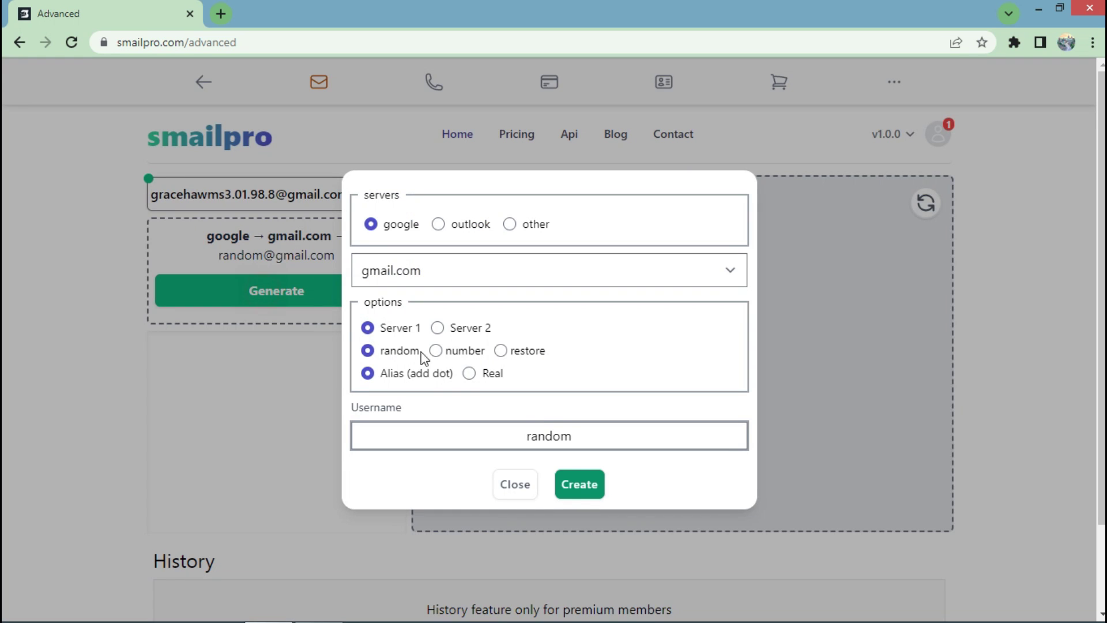
left_click(578, 484)
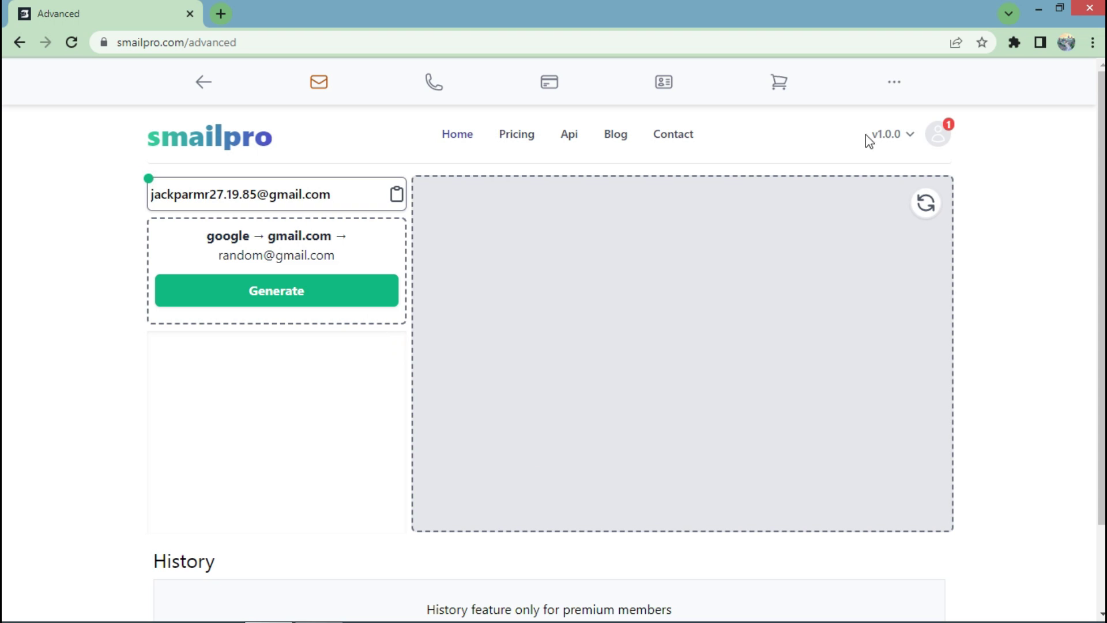
left_click(947, 146)
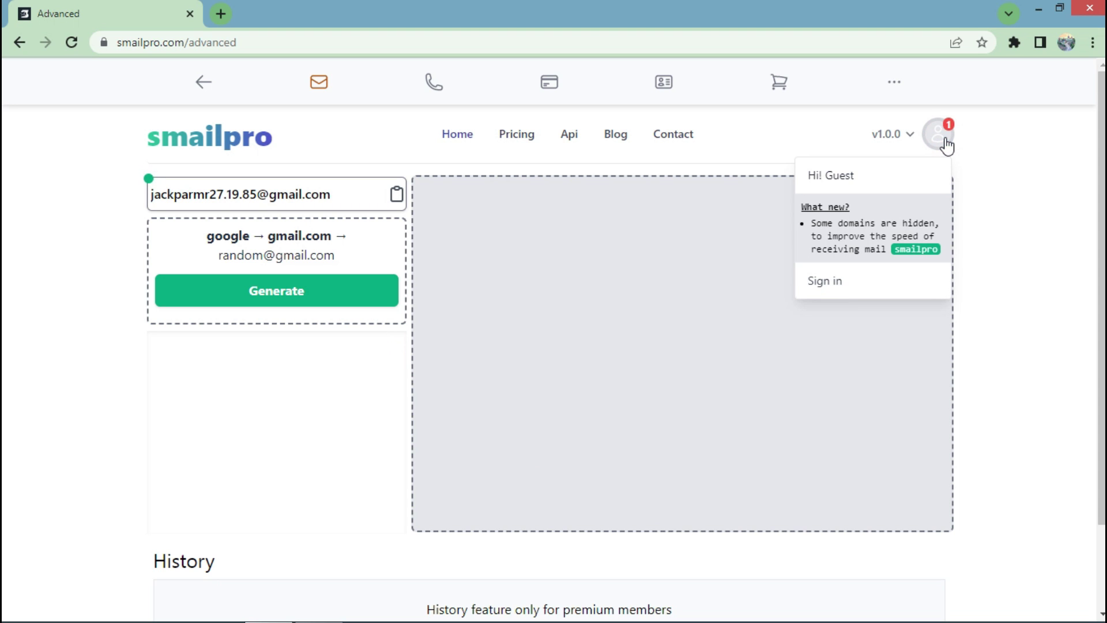
left_click(946, 145)
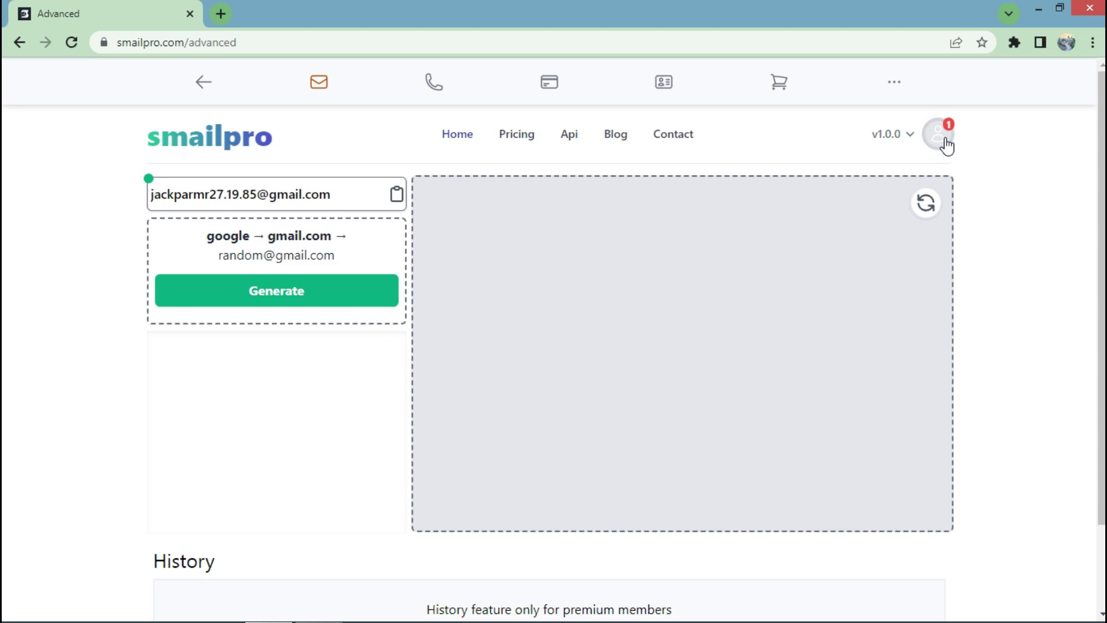